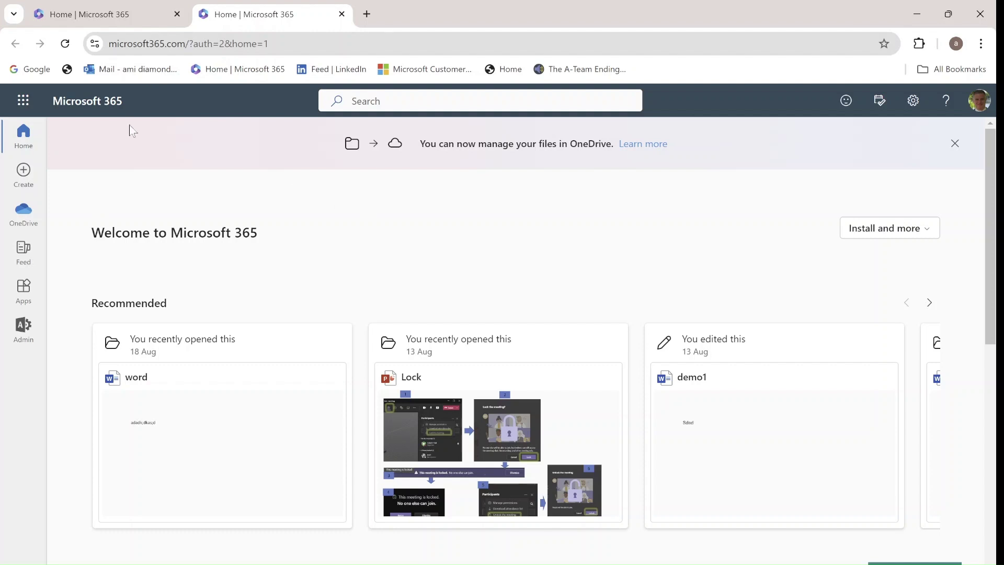
Expand the full admin navigation and launch the Teams admin center from Admin centers in a new tab
click(23, 101)
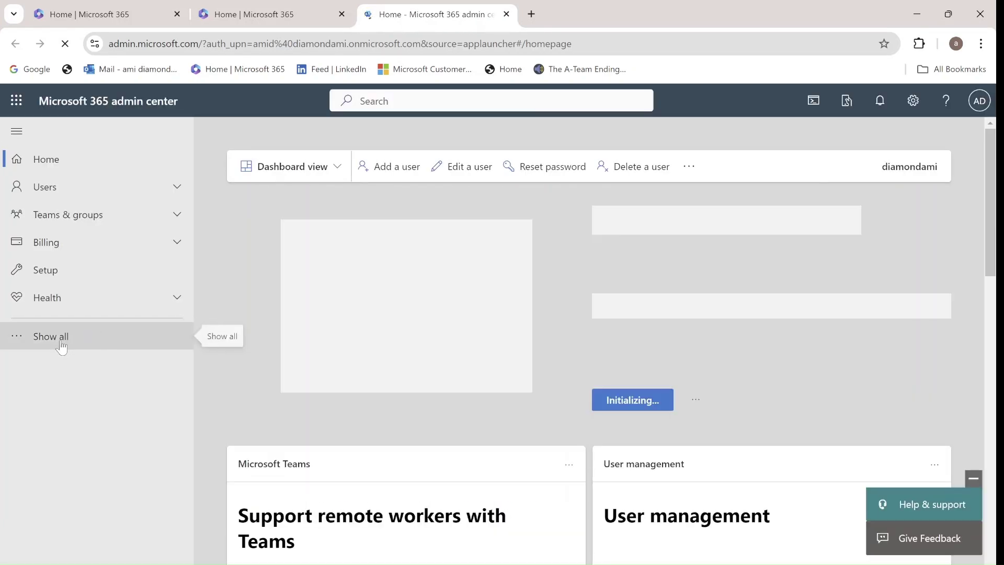
click(61, 345)
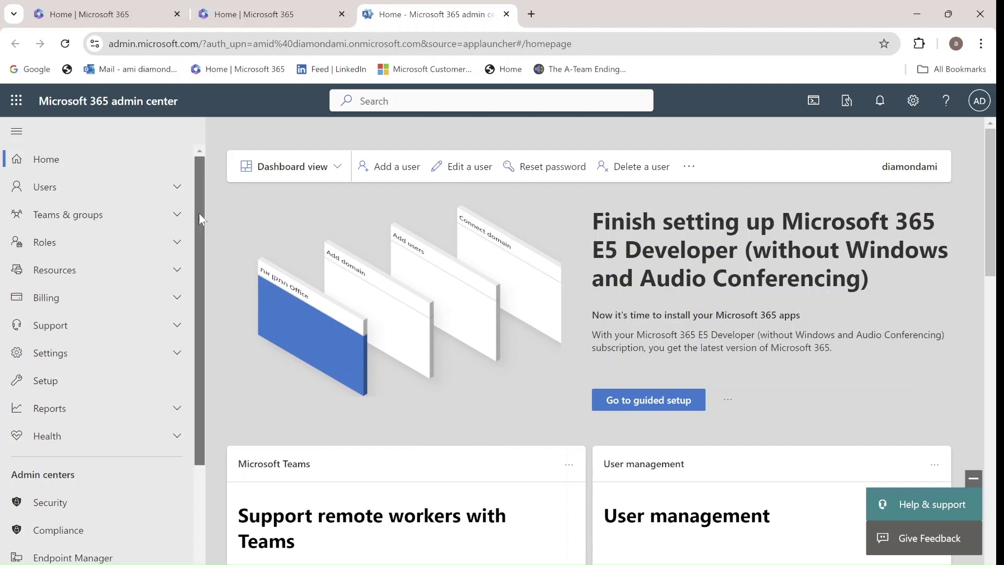
drag(199, 212, 196, 337)
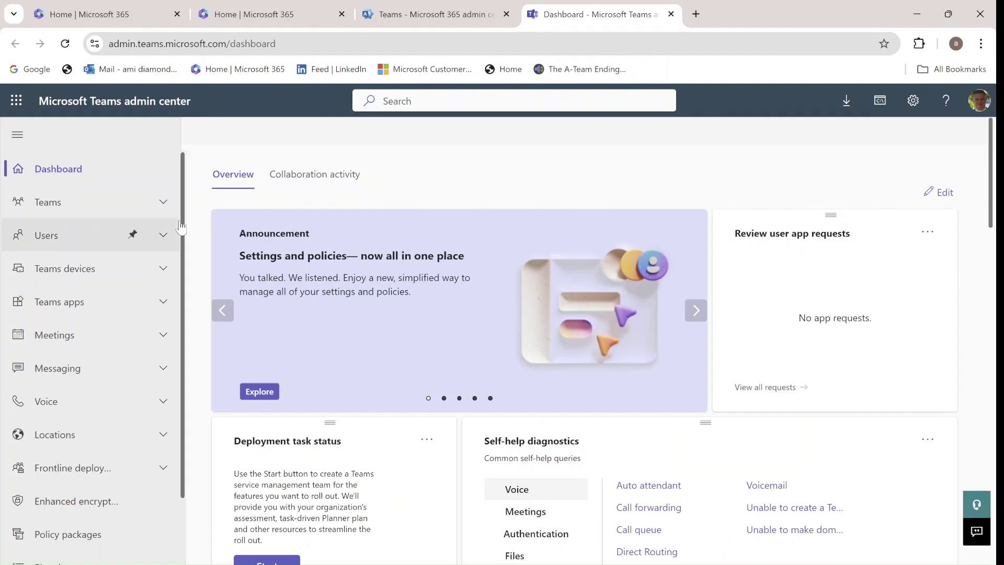
Go to Teams > Teams policies to view the 1 default and 0 custom policies
click(163, 209)
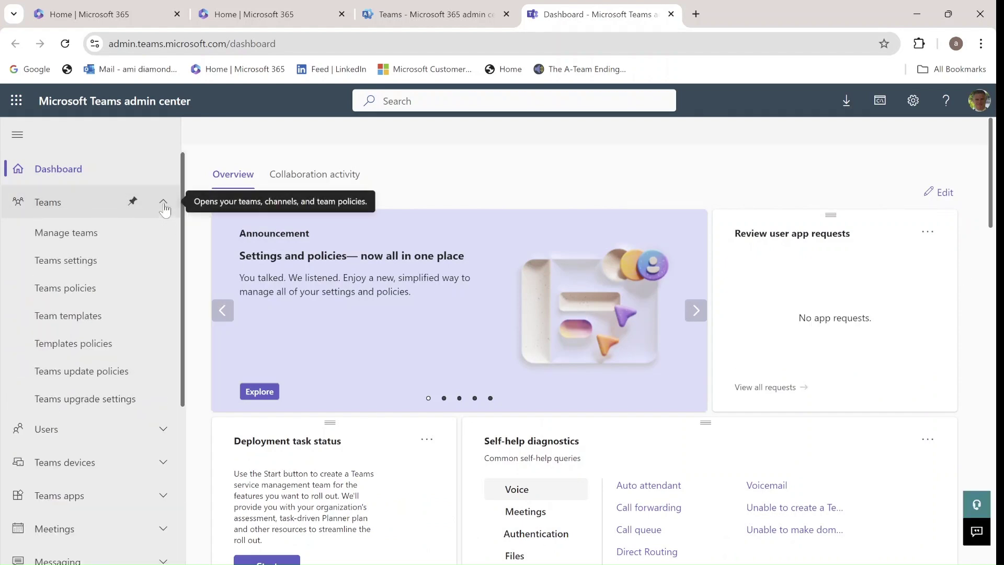
click(93, 288)
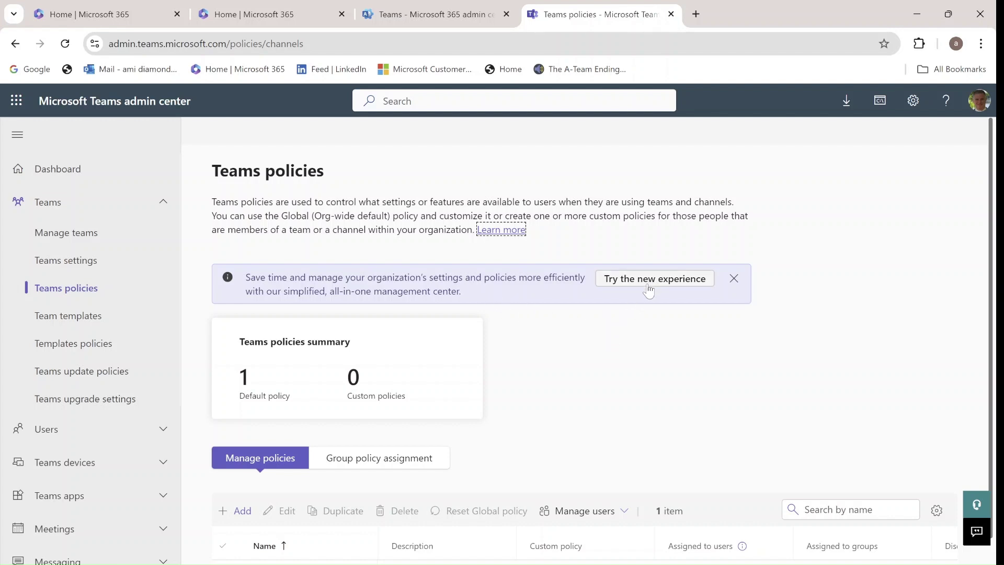
click(45, 320)
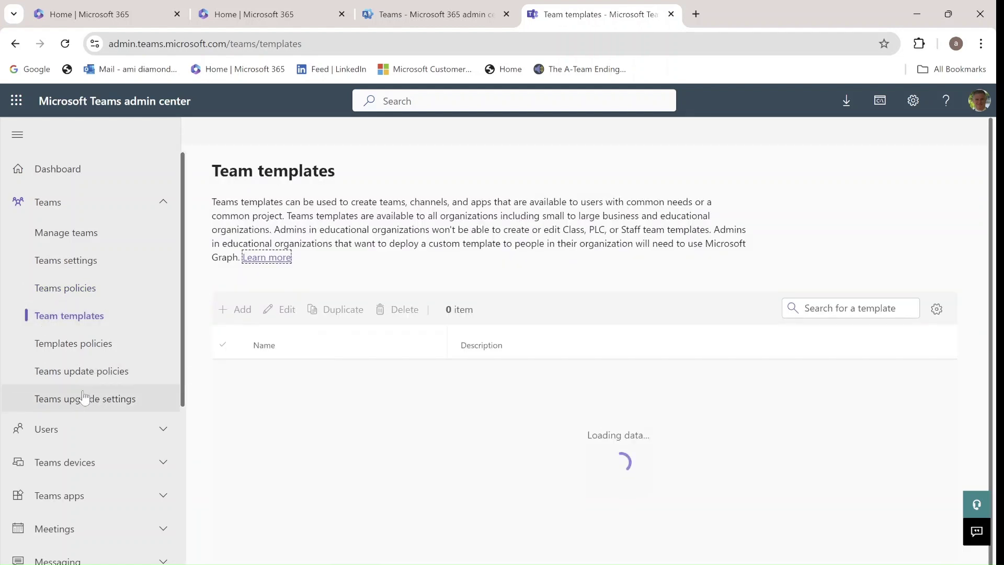
click(83, 397)
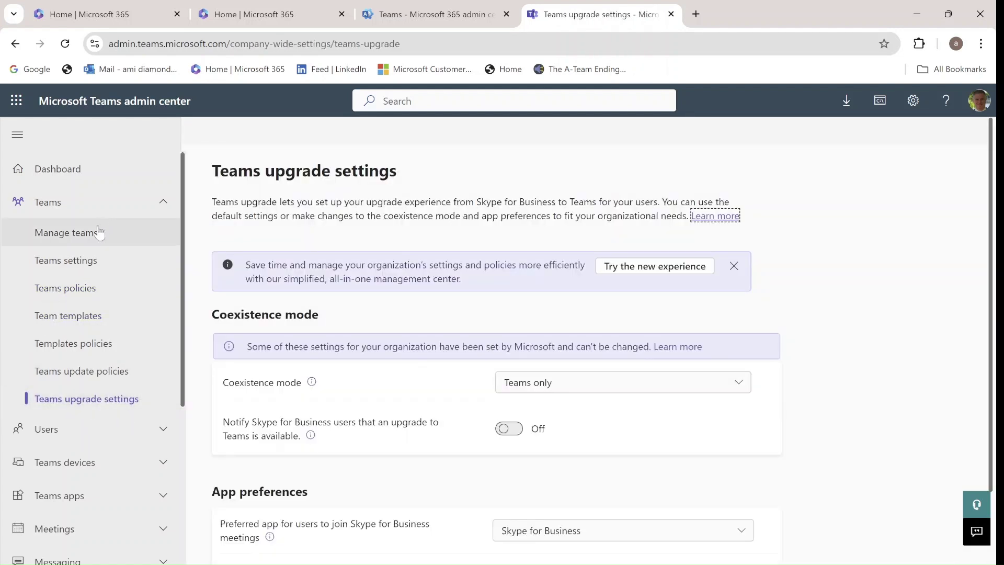
click(52, 432)
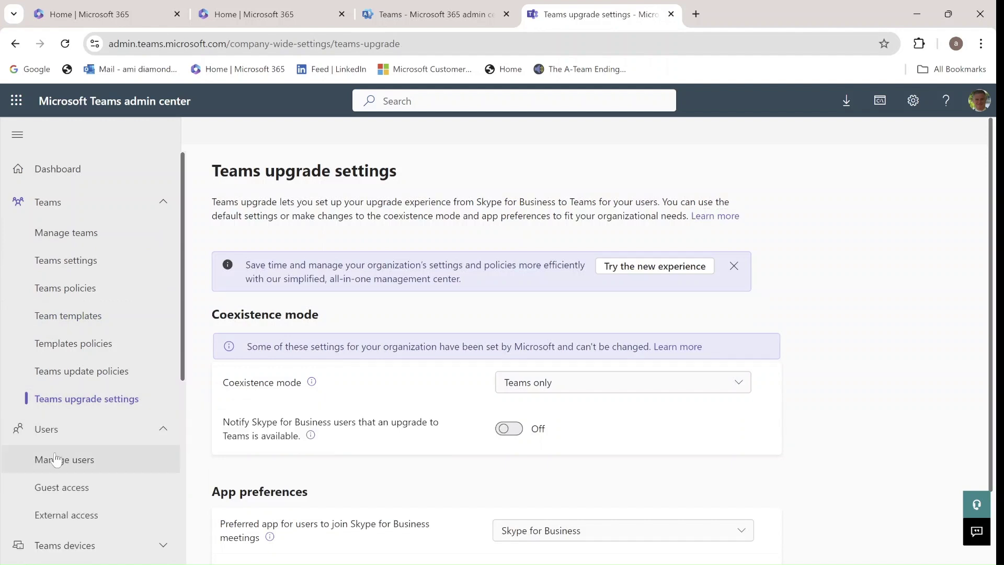
click(60, 458)
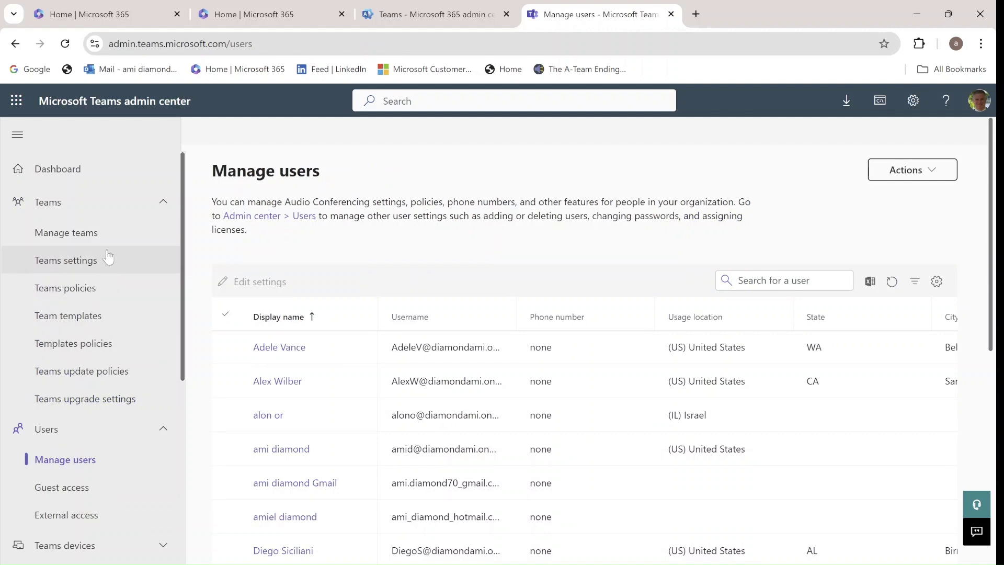
click(104, 297)
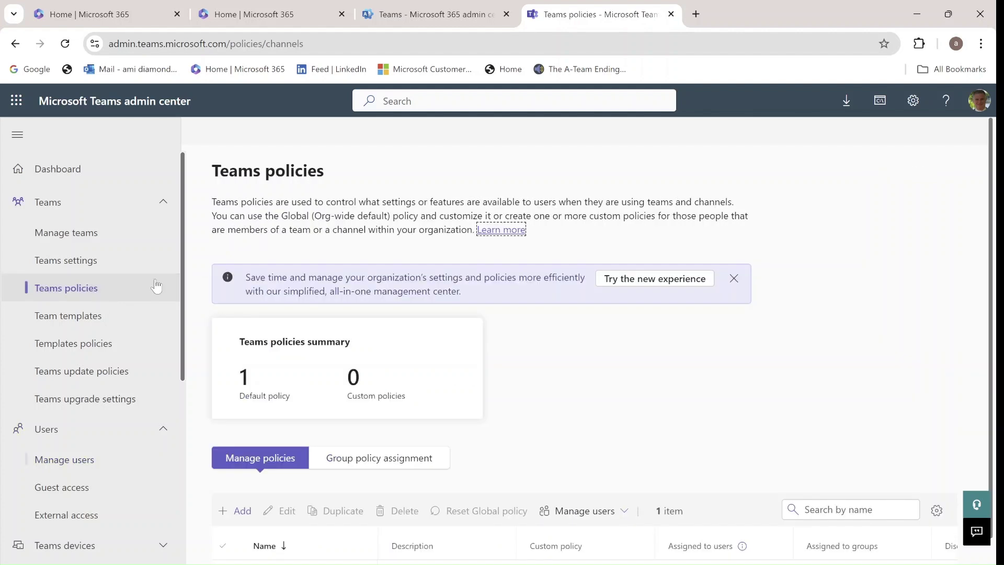
Switch to the new unified Settings & policies experience from the banner and confirm
click(654, 283)
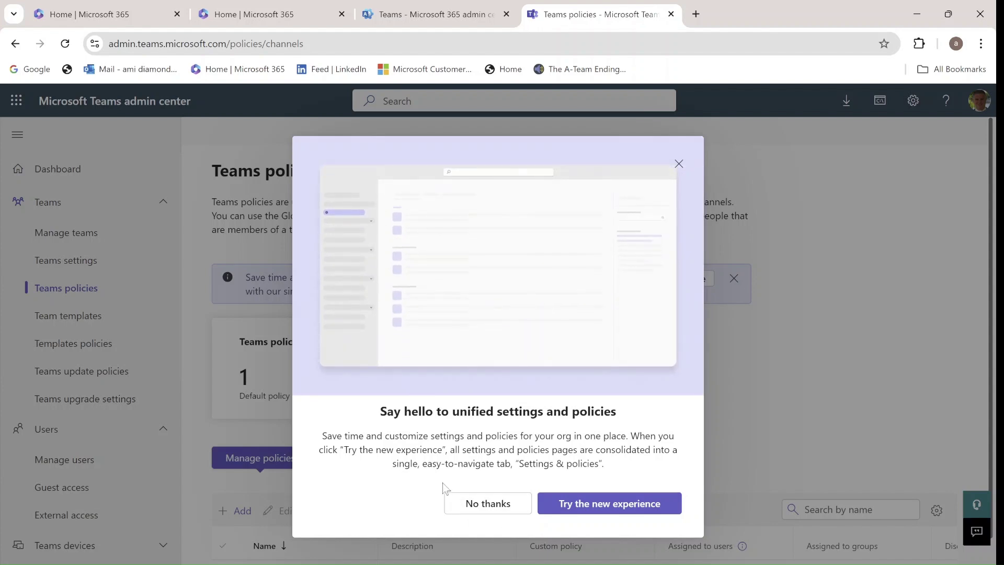
click(620, 510)
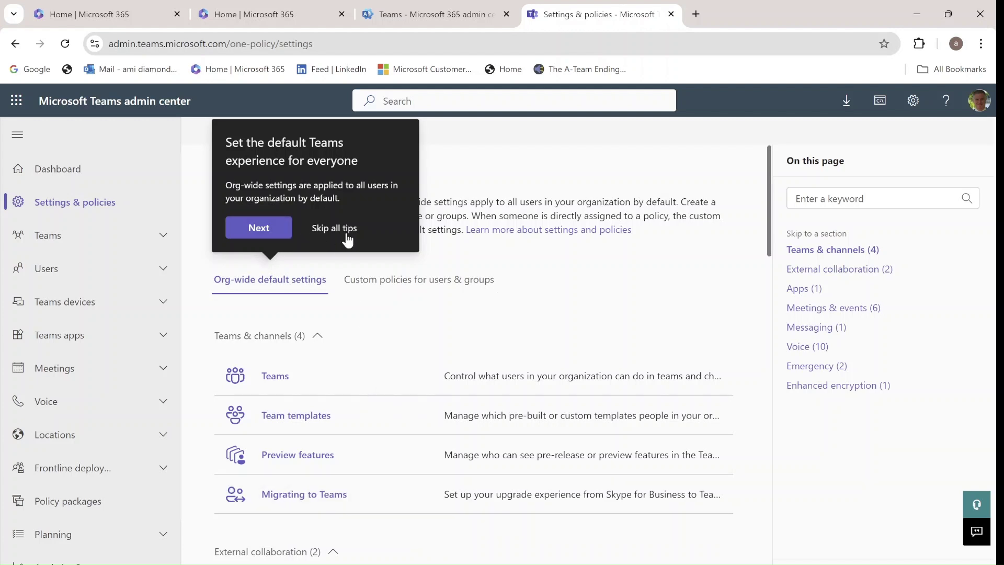
Step through the page overview and improved search tips, then skip the remaining tips
click(257, 235)
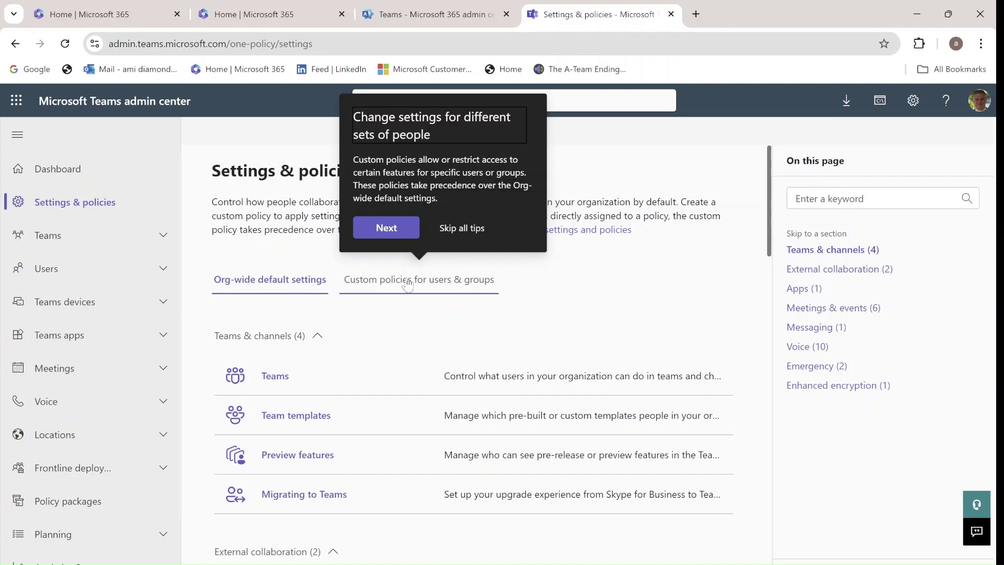
click(386, 228)
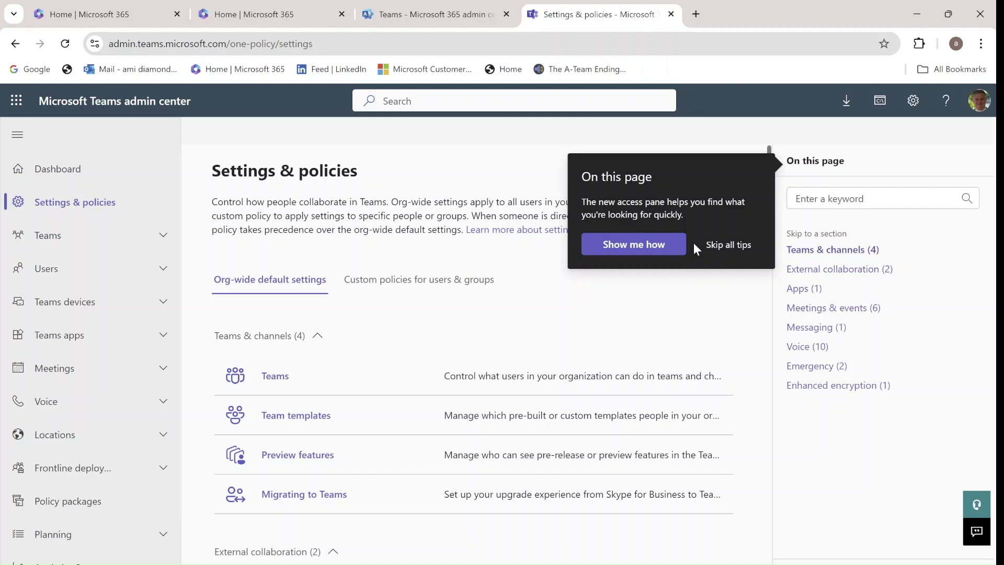
click(625, 245)
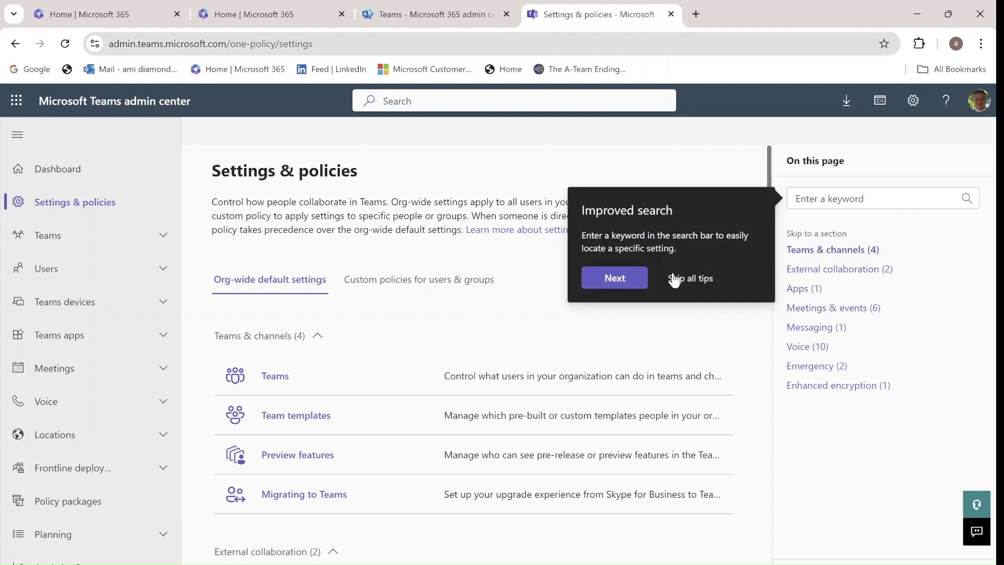
click(690, 279)
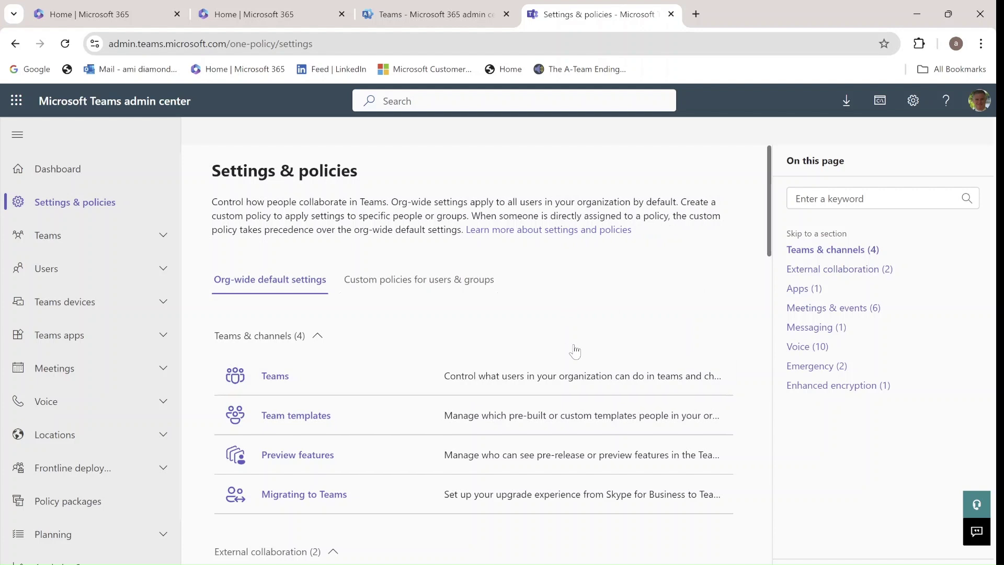
scroll(765, 199, down, 1)
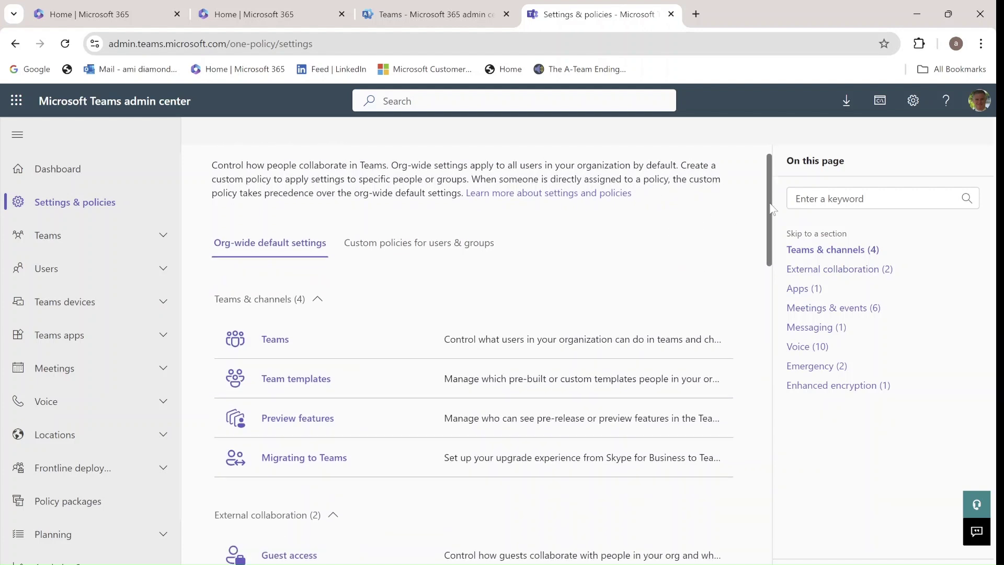
click(268, 341)
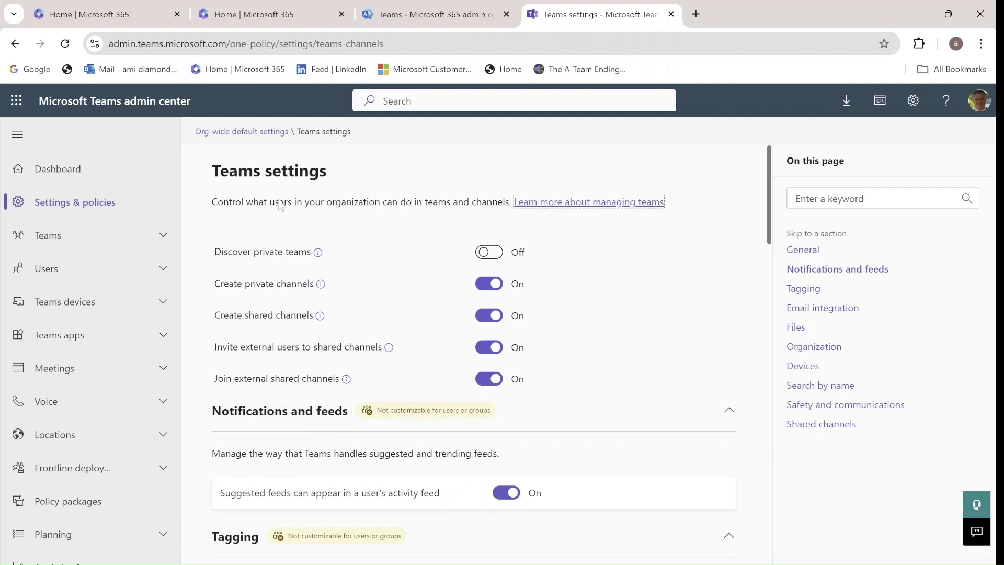
click(245, 132)
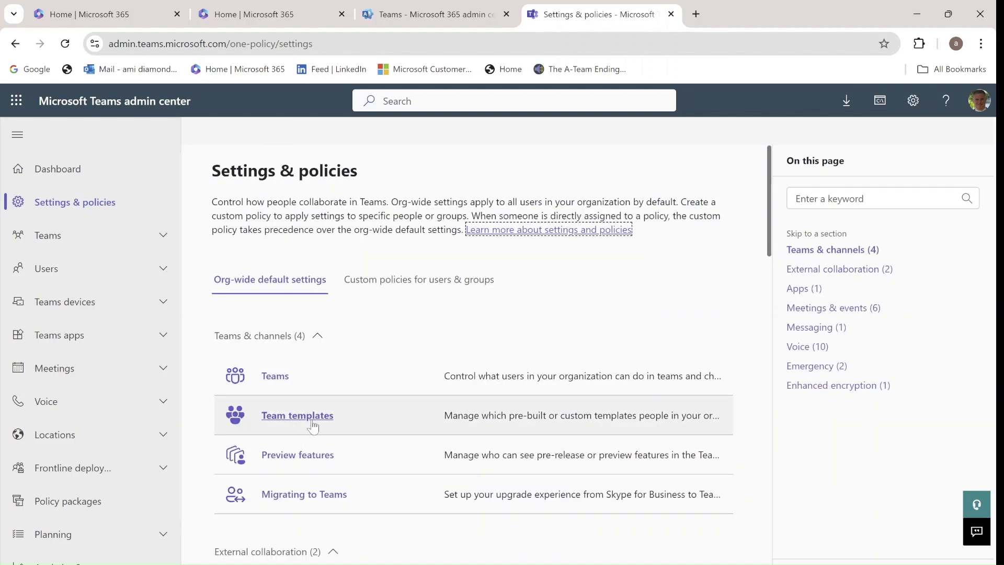
click(299, 455)
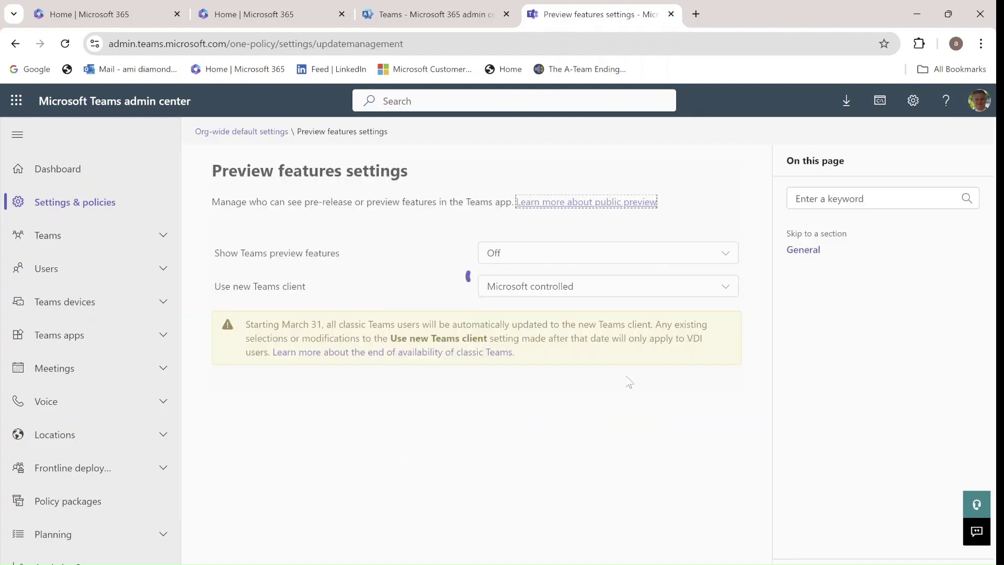
click(723, 255)
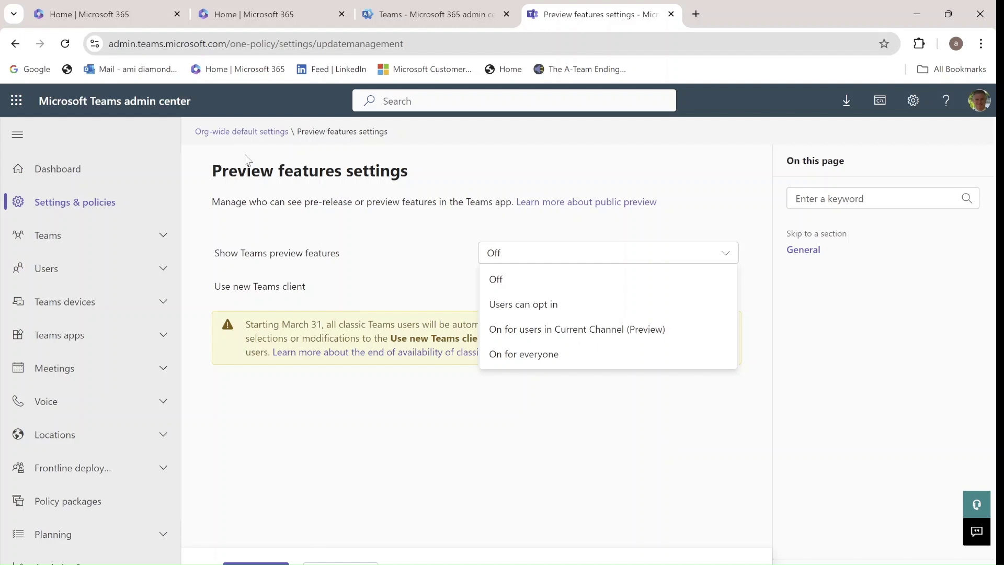
click(245, 131)
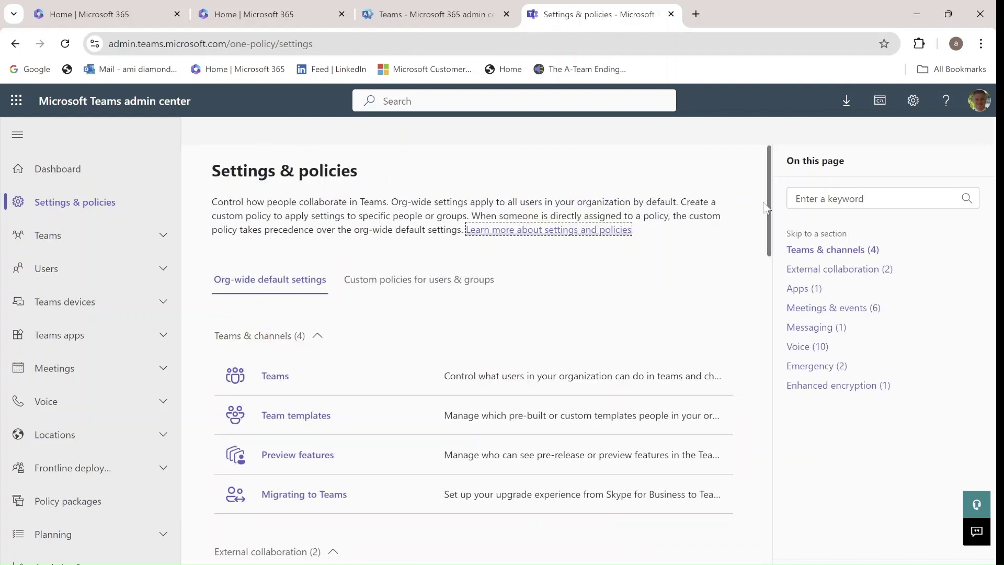
View Custom policies for users & groups, jumping to Meetings & events (6) and Teams & channels (3)
scroll(773, 243, down, 5)
scroll(777, 213, up, 4)
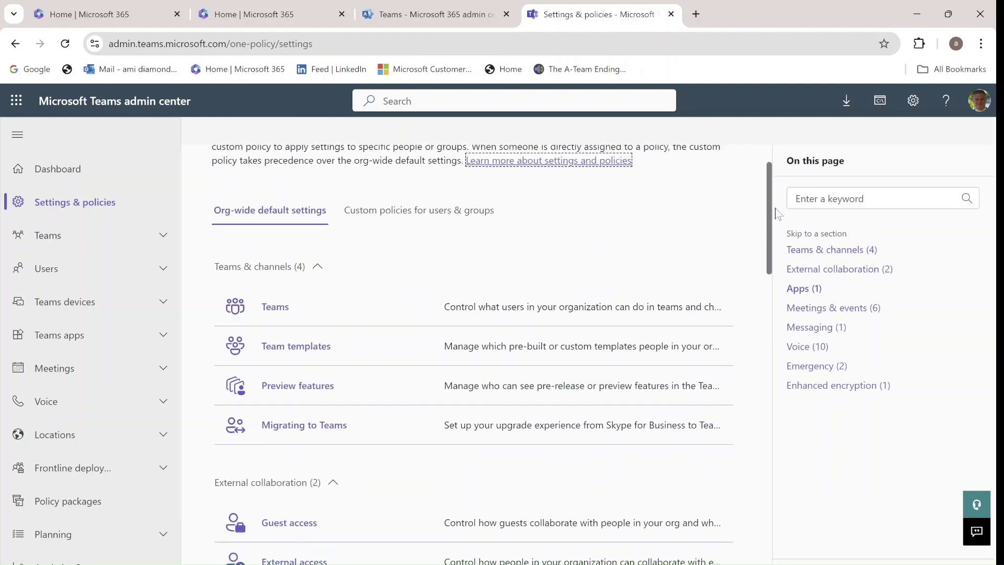
scroll(779, 205, up, 2)
scroll(780, 196, down, 5)
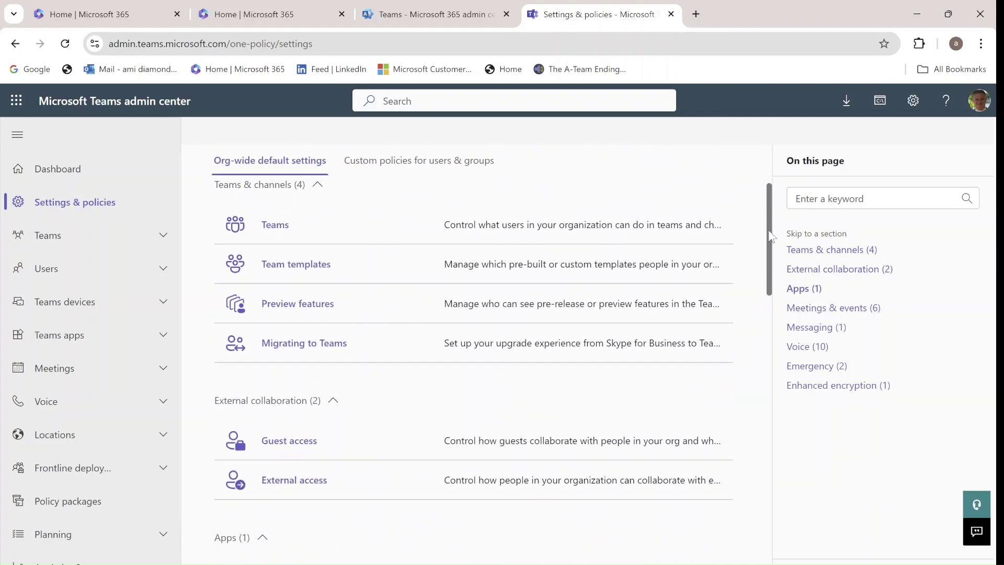
drag(767, 269, 751, 115)
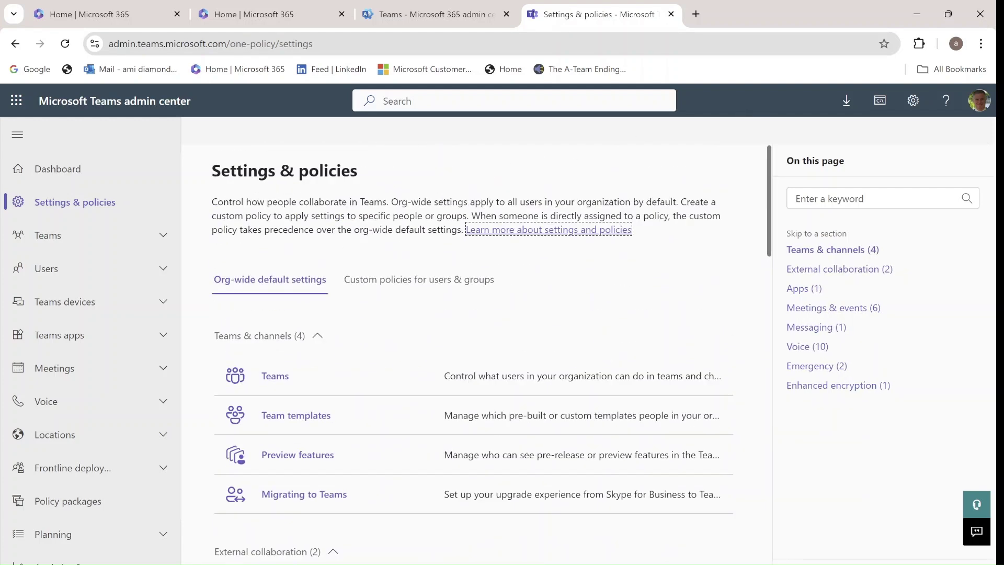
click(410, 283)
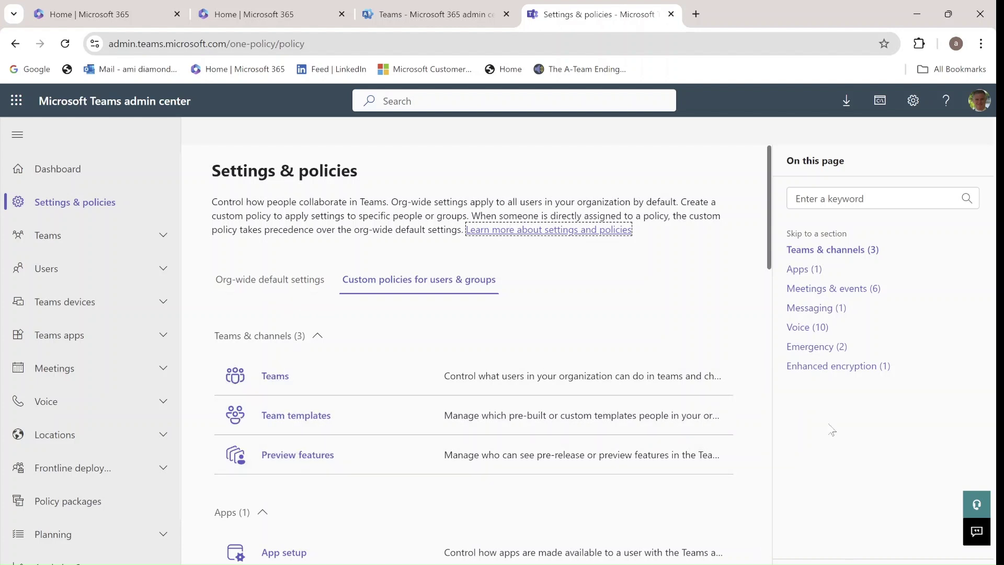
click(831, 288)
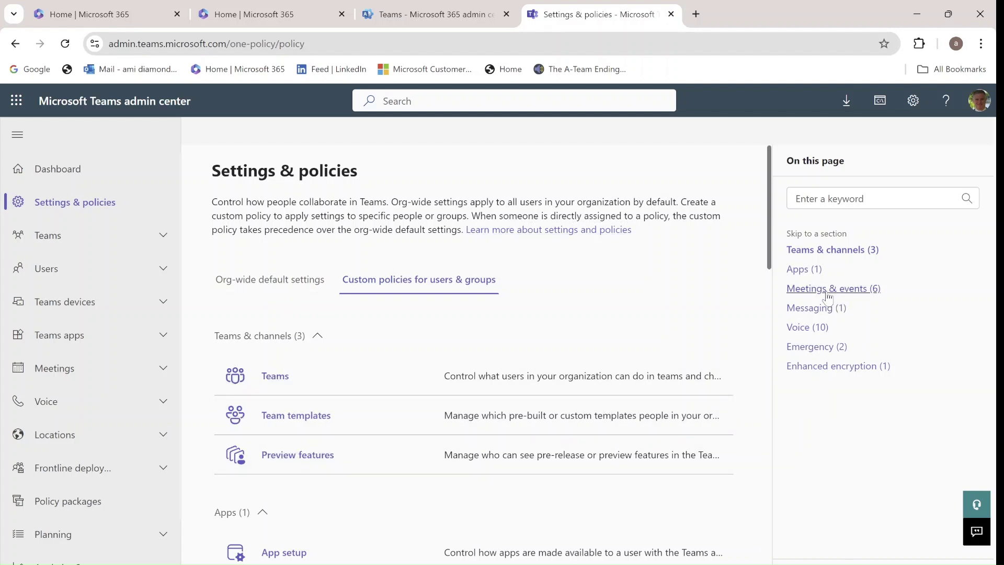
click(844, 251)
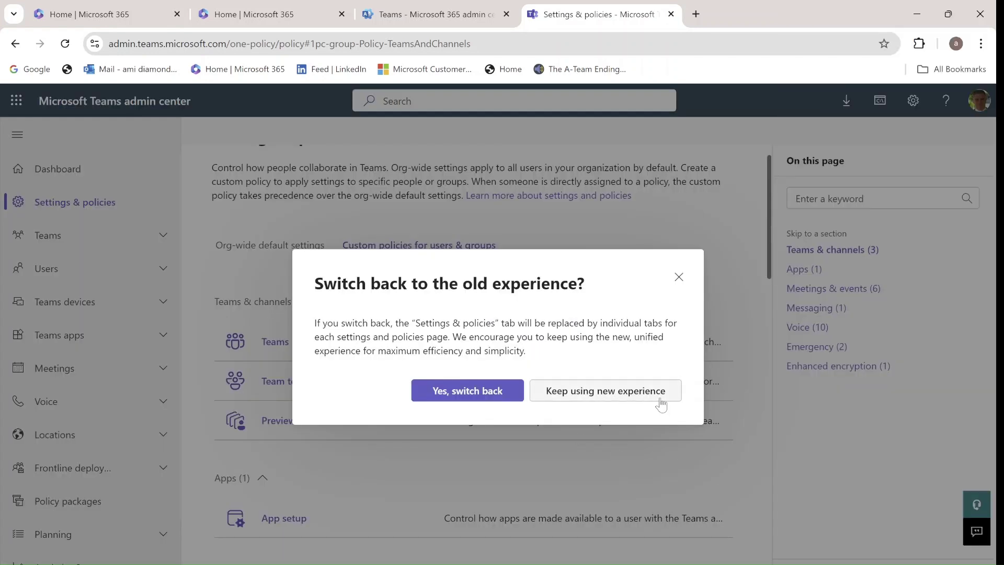
Confirm switching back to the old experience and return to the Teams policies page
click(466, 393)
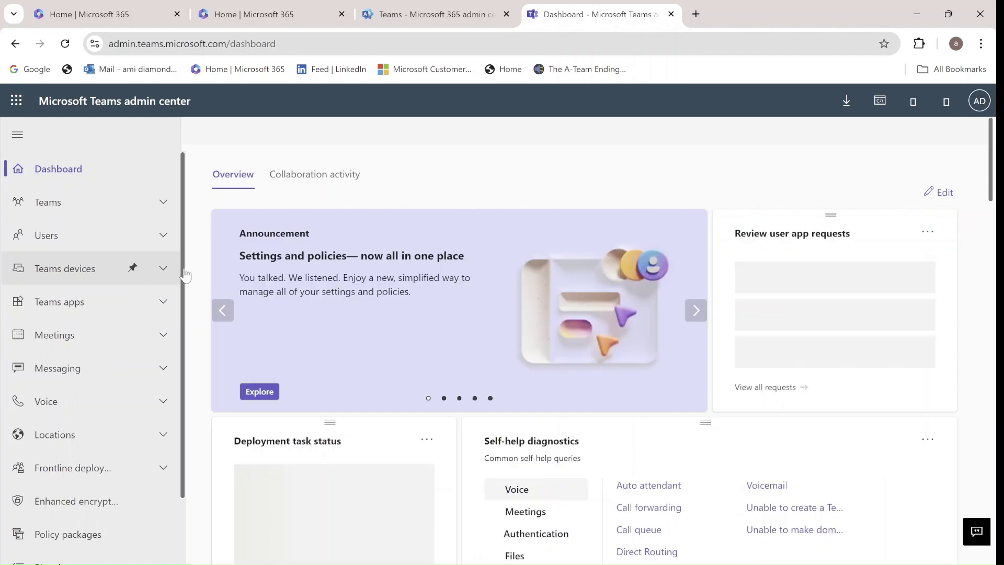
click(165, 206)
click(89, 287)
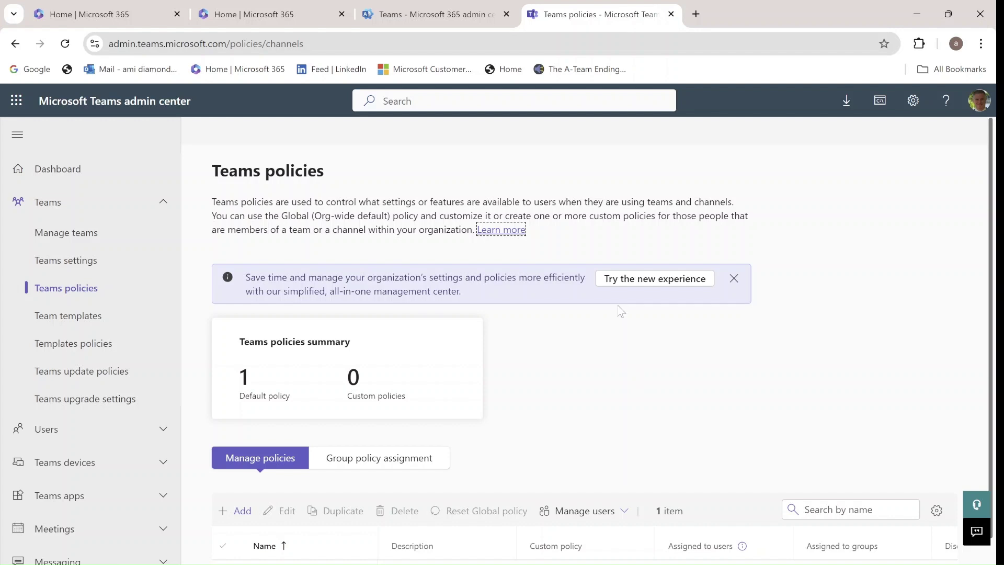
Switch to the new unified Settings & policies experience again from the banner and confirm
click(669, 282)
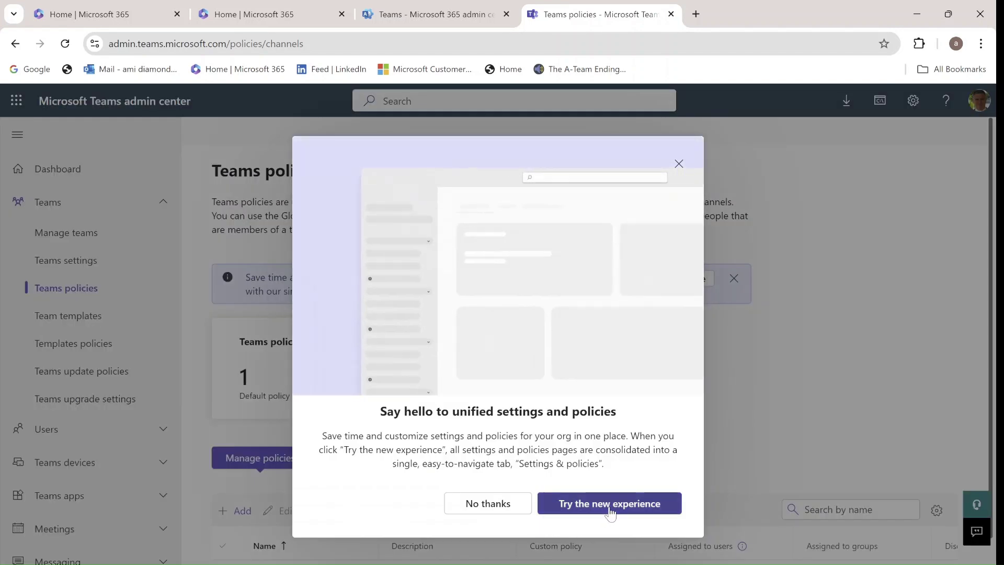
click(610, 506)
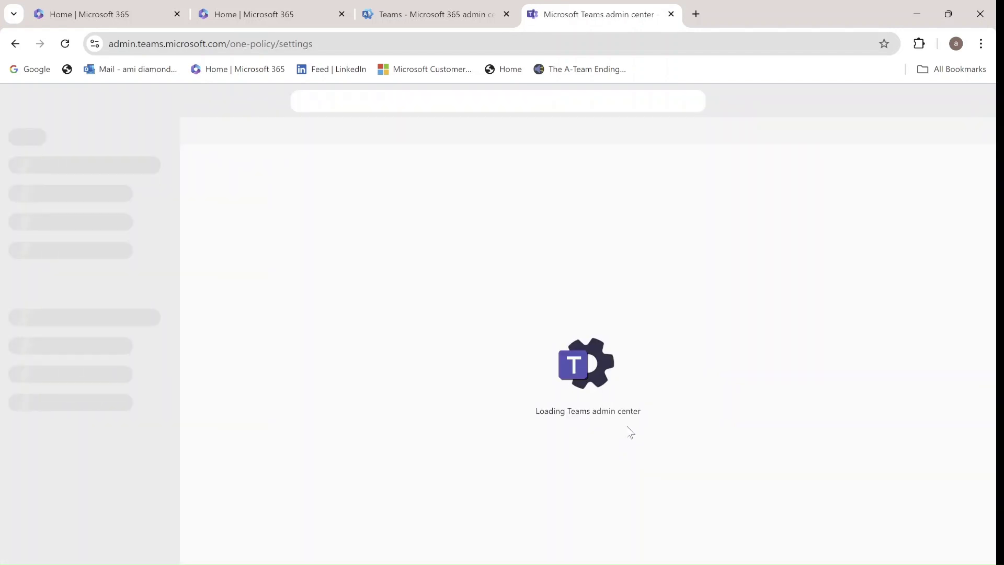